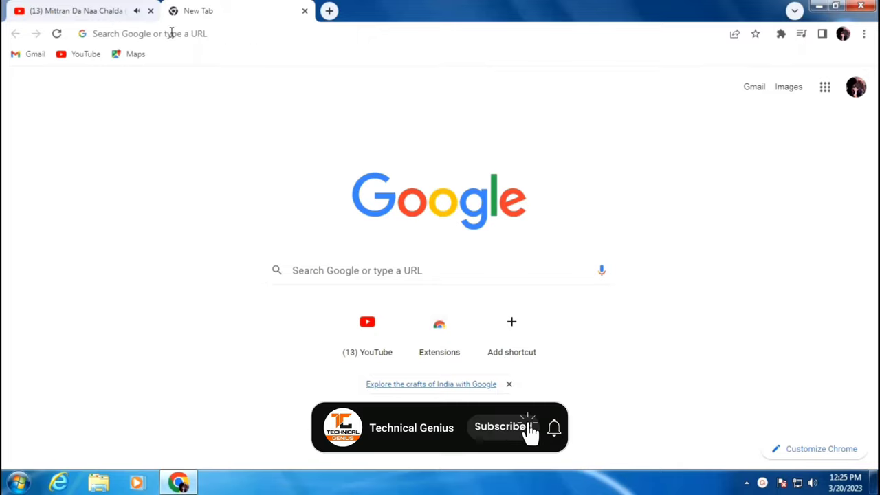
Search Google for 'bses' and open the BSES Rajdhani search result
left_click(256, 34)
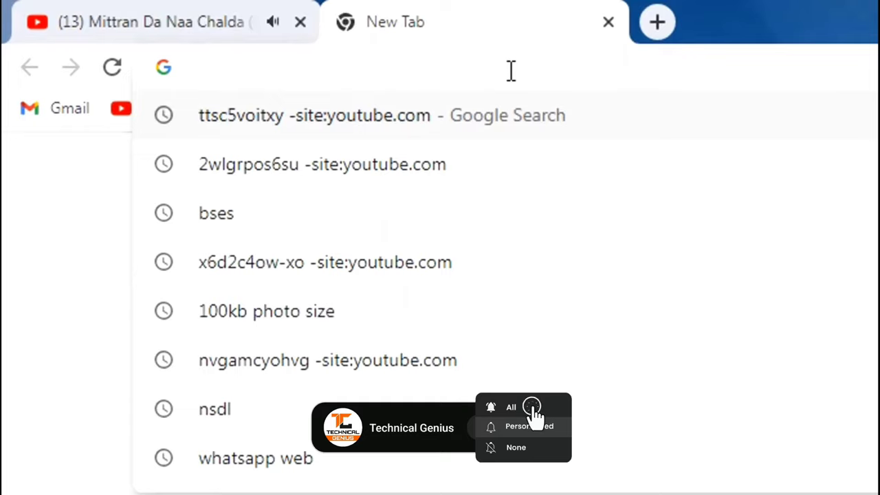
type("bses")
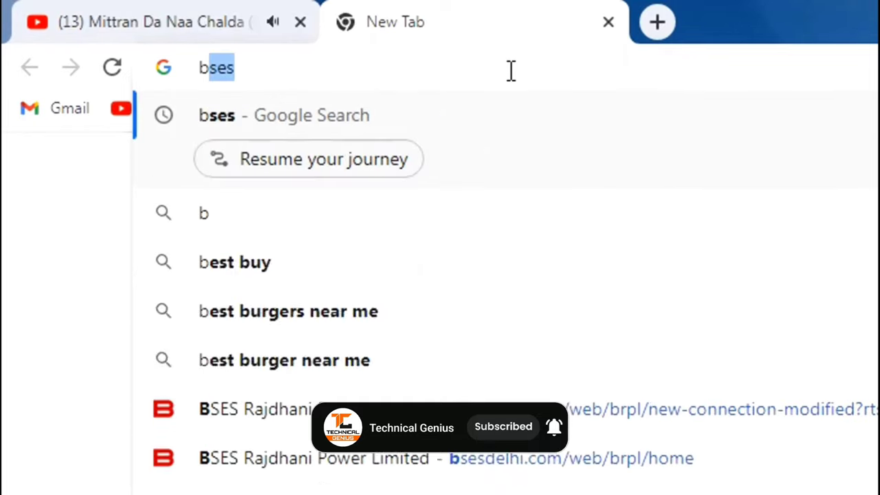
key("Return")
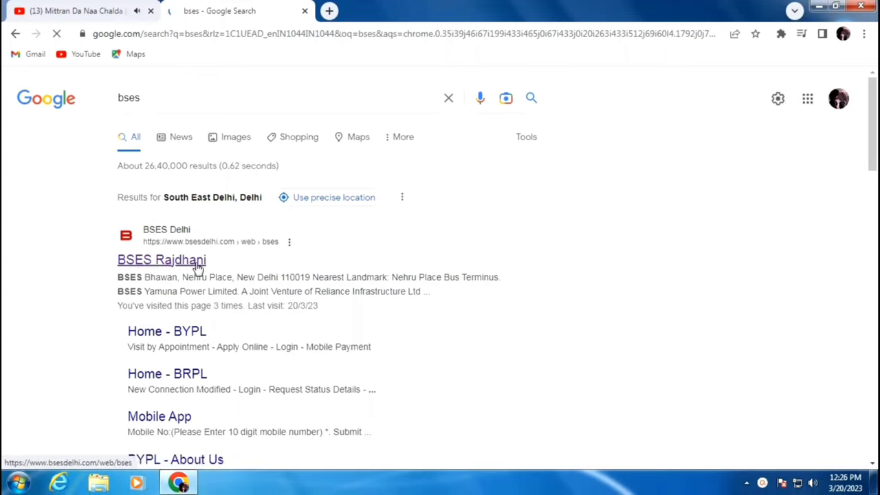
left_click(172, 268)
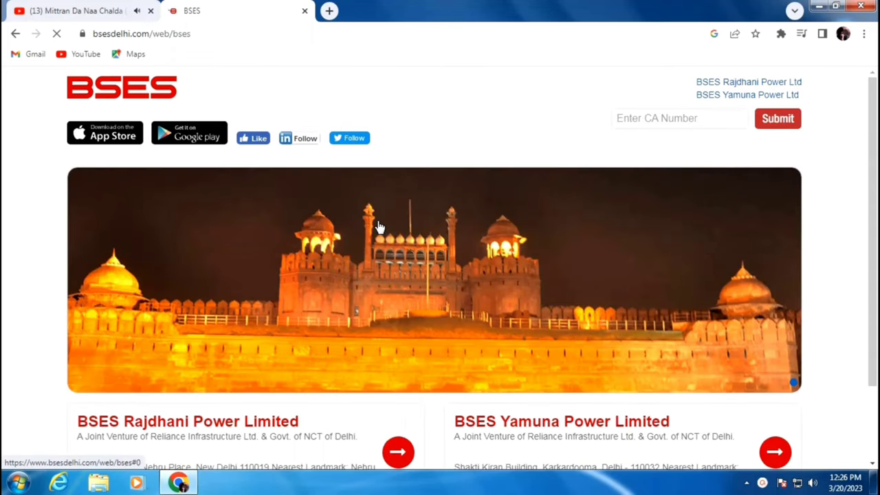
Follow the BSES Rajdhani Power Limited card's arrow to reach the BRPL home page
scroll(379, 227, "down", 3)
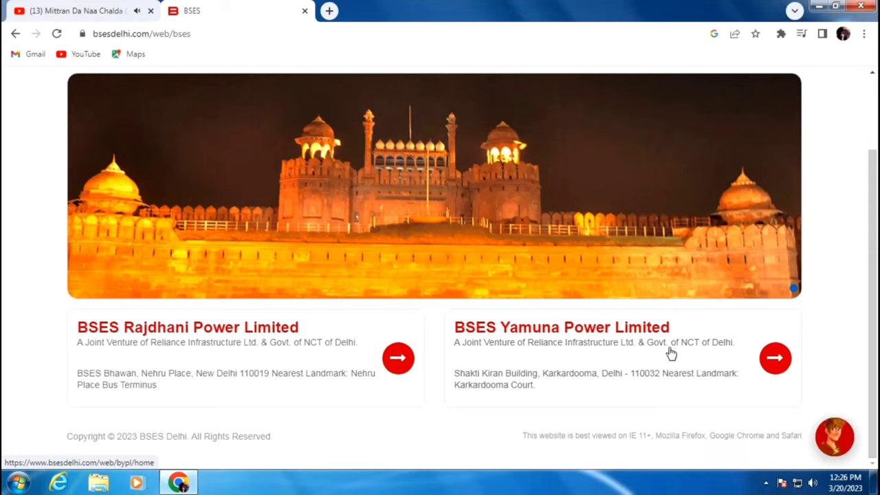
left_click(398, 359)
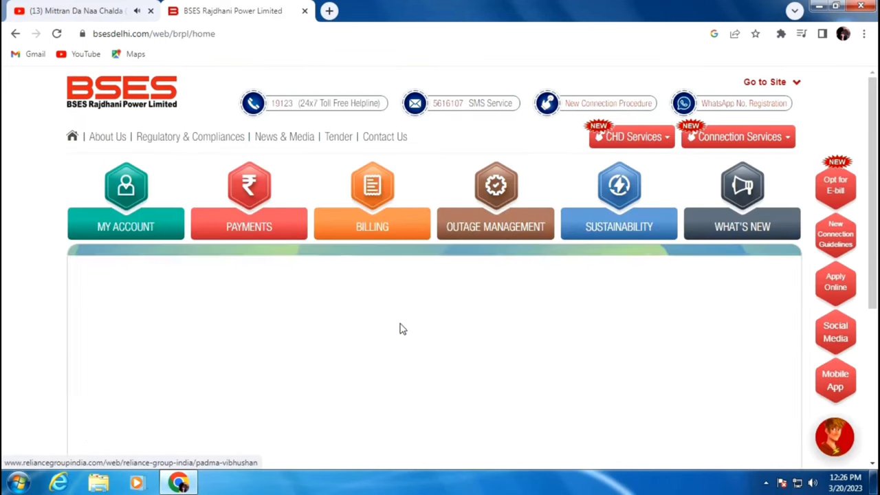
Reveal the Connection Services menu with New Connection, Change Request and Request Status
scroll(404, 329, "down", 5)
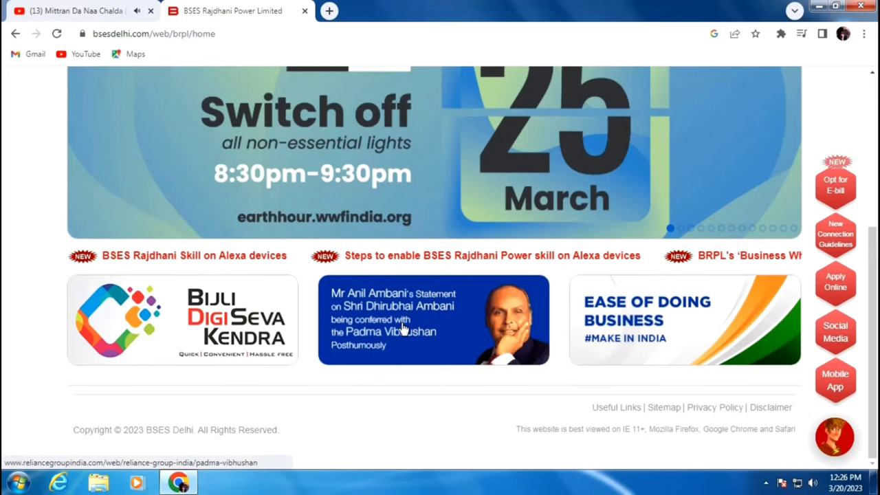
scroll(403, 328, "up", 5)
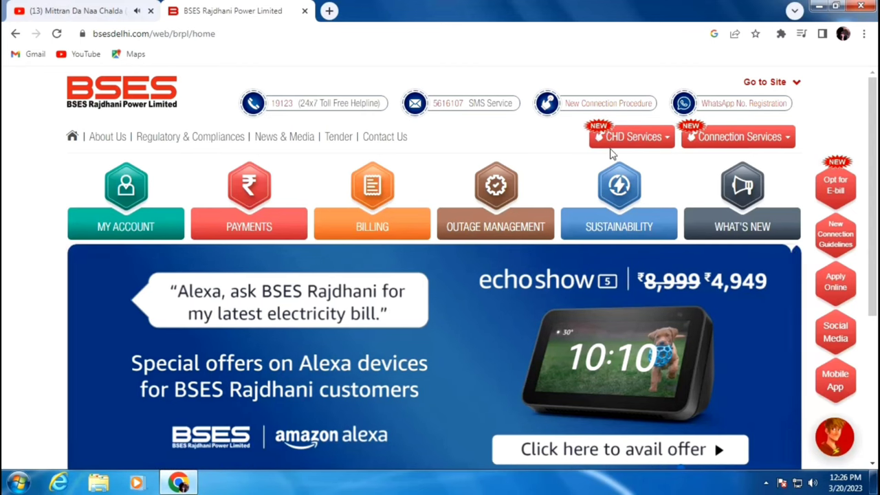
mouse_move(568, 165)
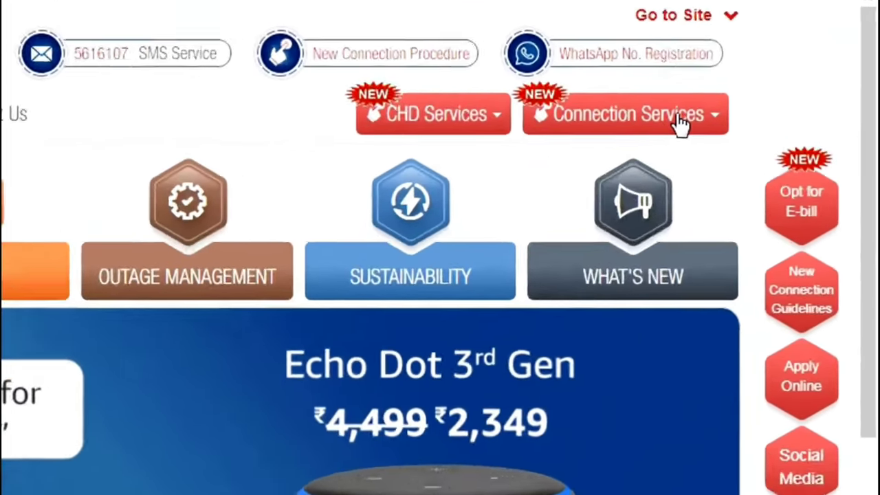
mouse_move(680, 122)
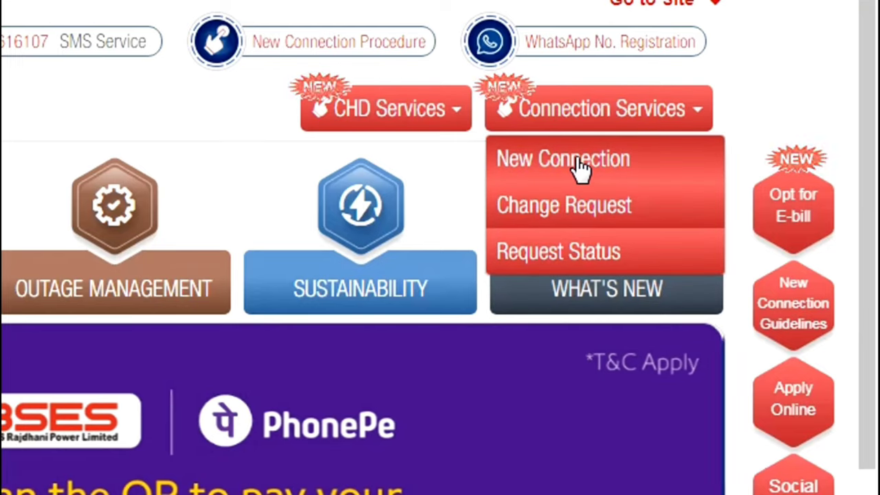
Choose New Connection and log in using the mobile number and the received OTP
left_click(577, 169)
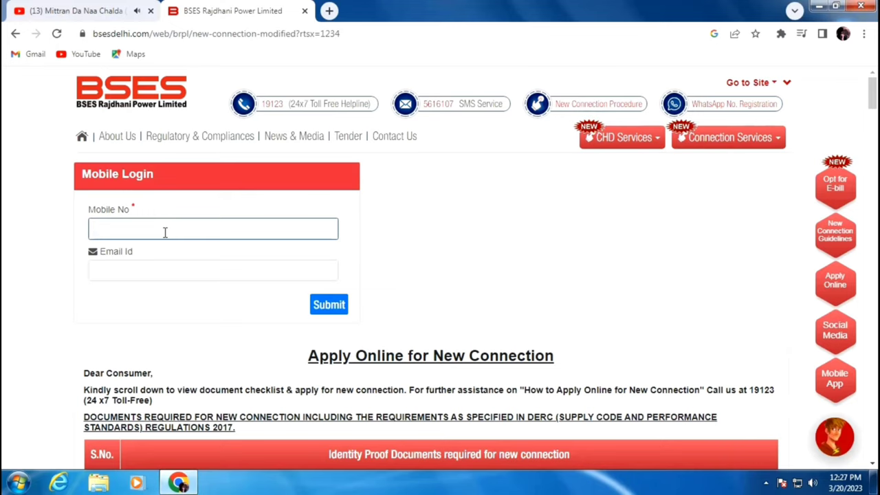
left_click(329, 304)
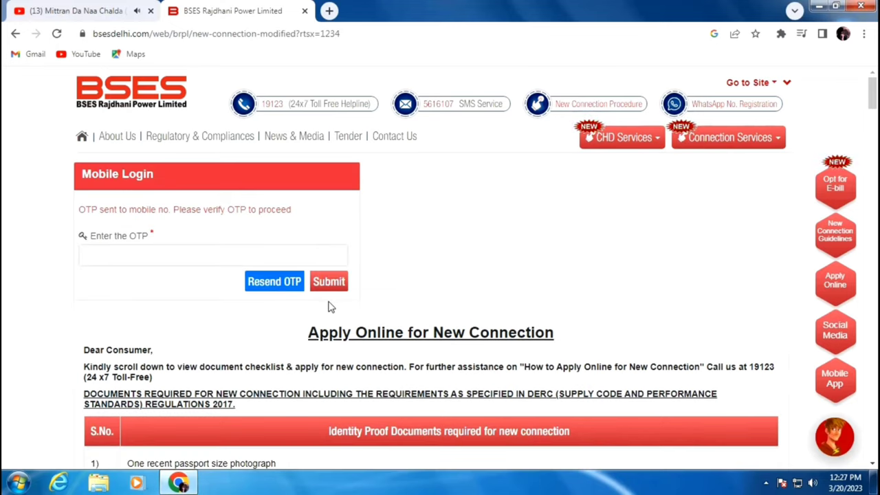
left_click(172, 254)
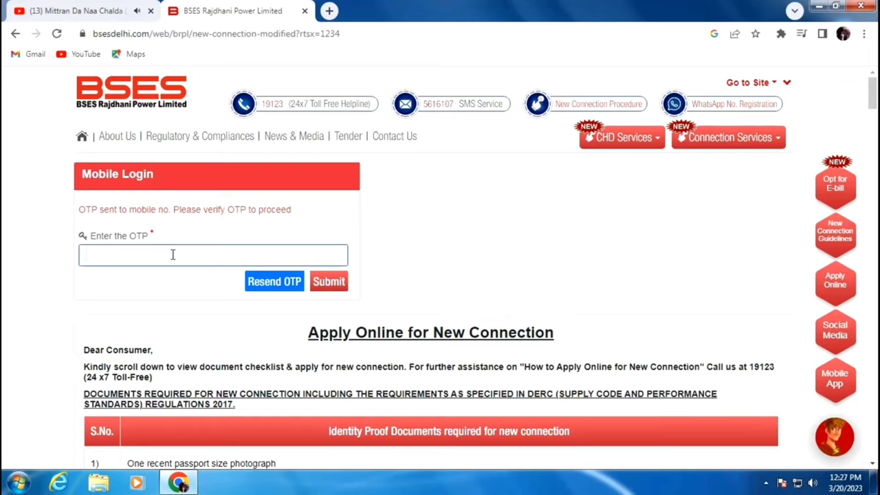
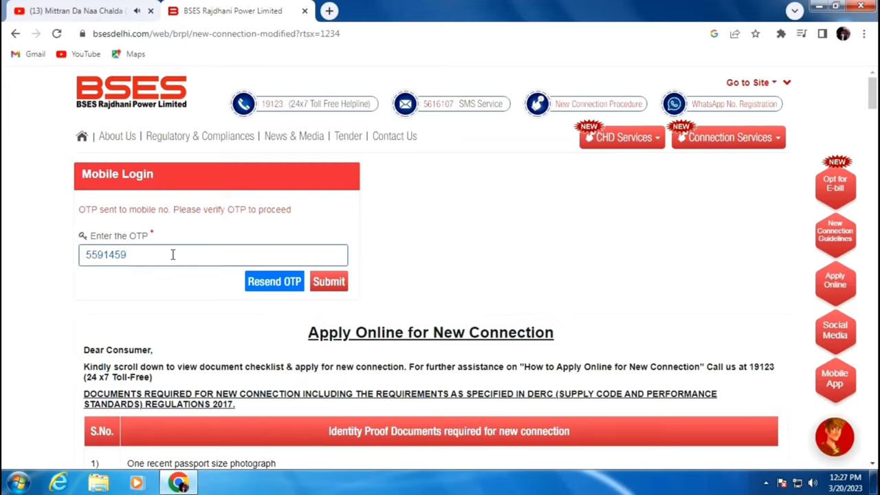
left_click(327, 283)
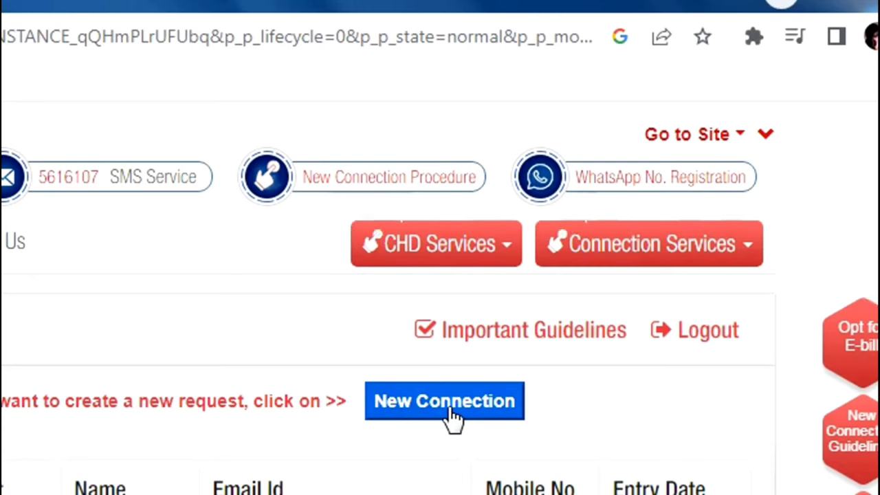
Start a new connection request via Apply Online to get a blank consumer form
left_click(451, 411)
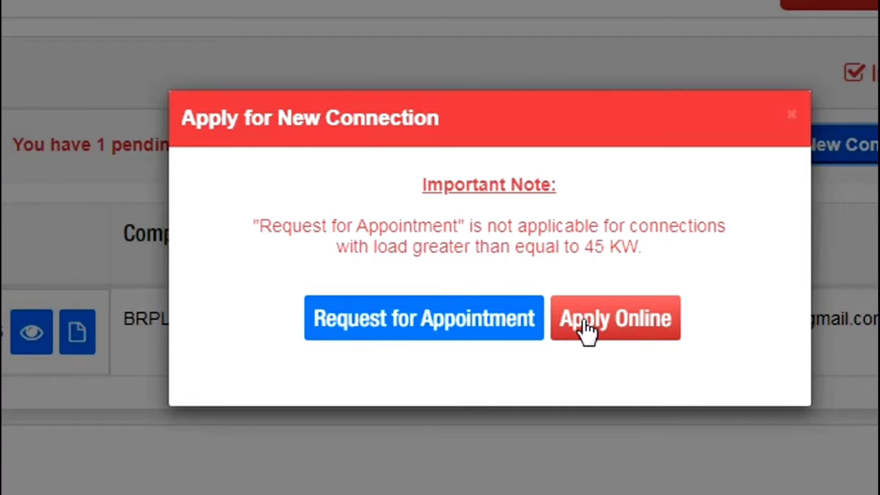
left_click(644, 328)
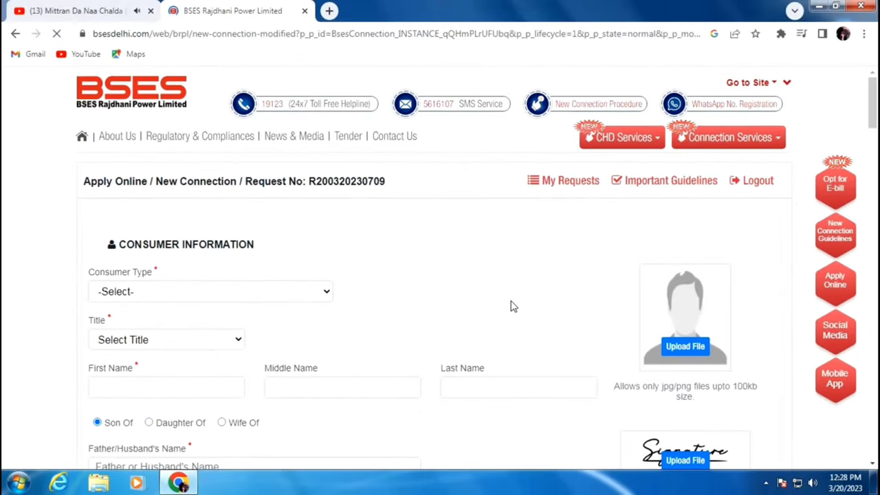
Choose Consumer Type Individual and Title Mr., then enter the applicant's first name
scroll(385, 255, "down", 2)
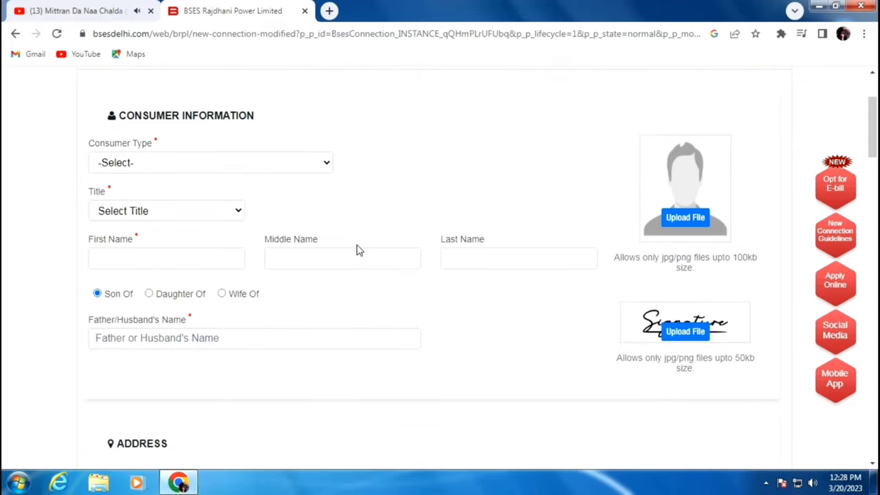
left_click(139, 164)
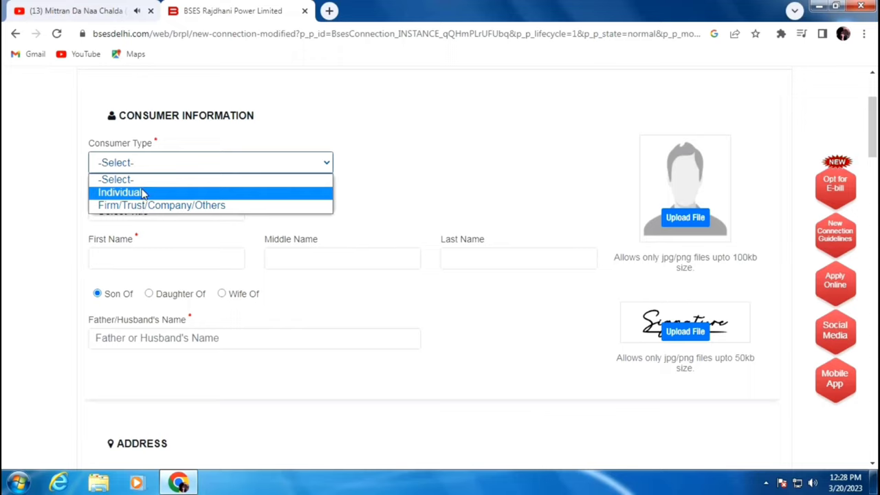
left_click(143, 193)
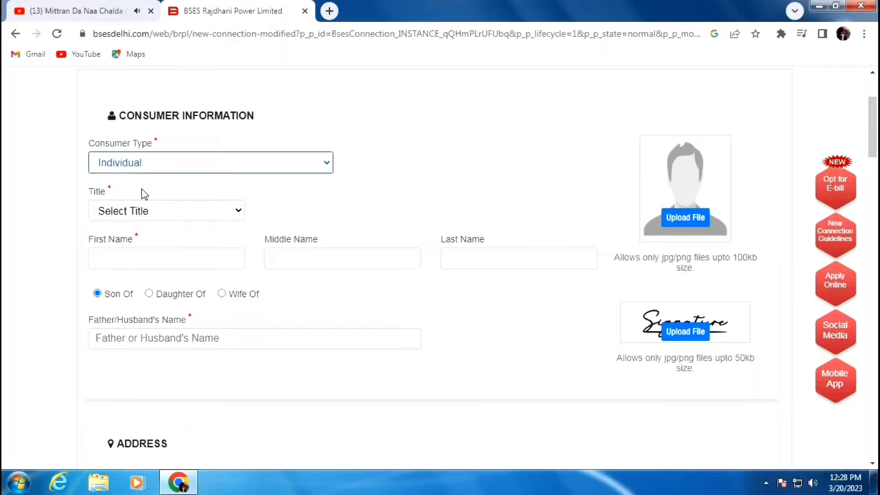
left_click(145, 211)
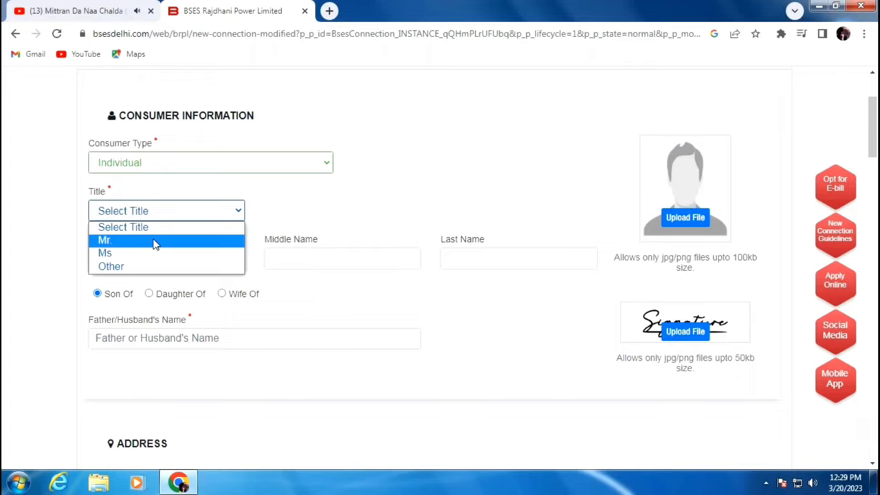
left_click(156, 242)
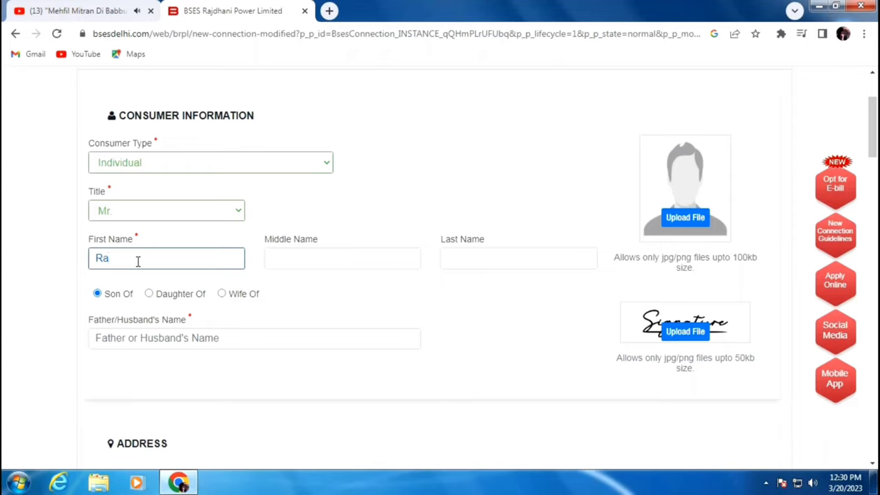
key("Tab")
key("Tab")
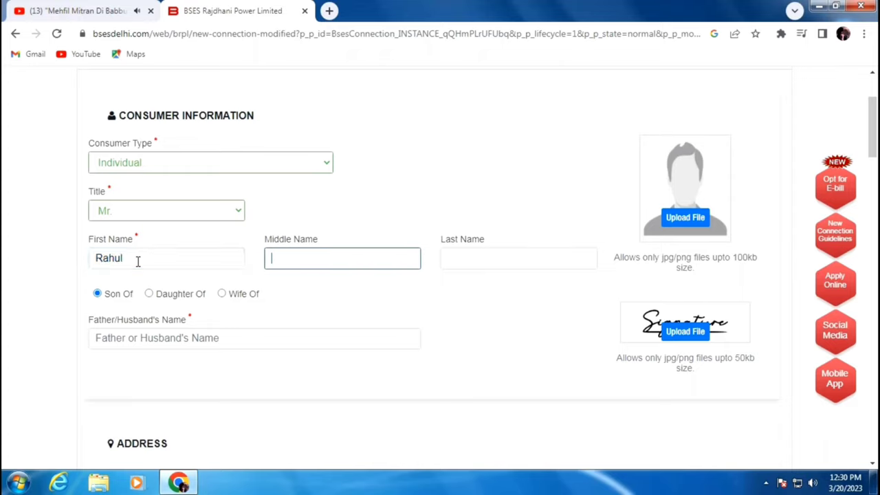
Set the communication address floor to Ground and the landmark position to Opposite
scroll(481, 185, "down", 5)
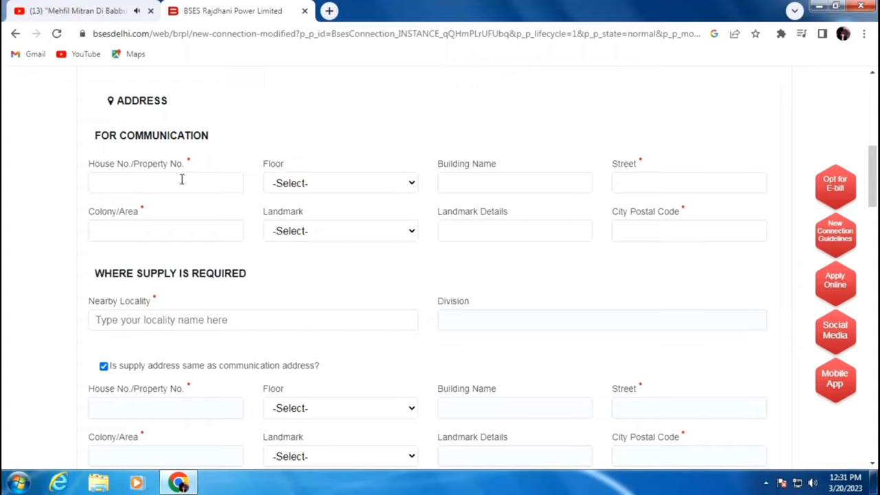
left_click(301, 181)
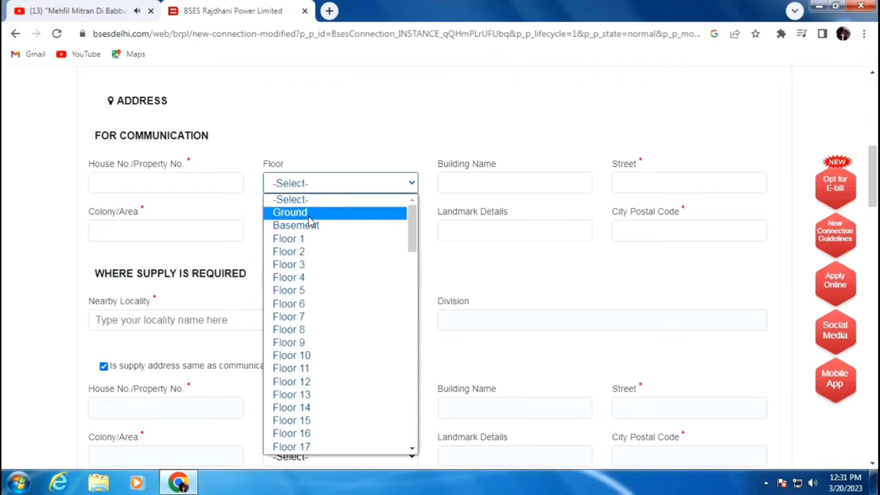
left_click(309, 213)
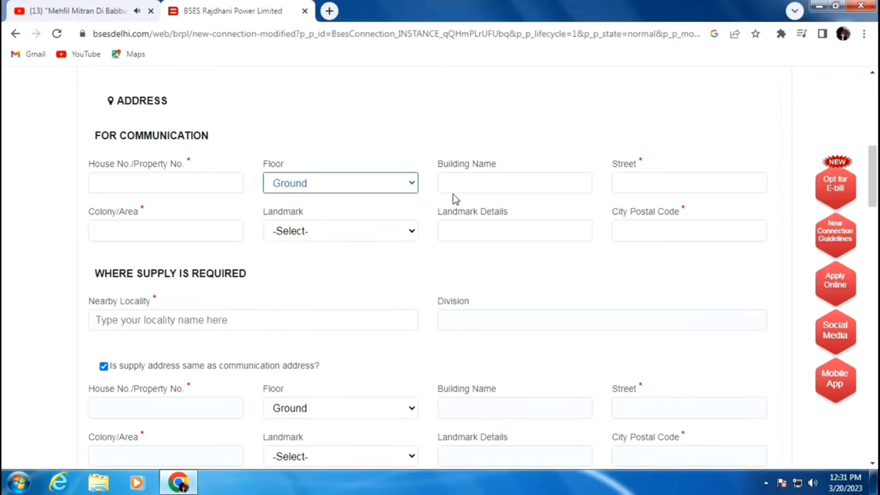
left_click(502, 183)
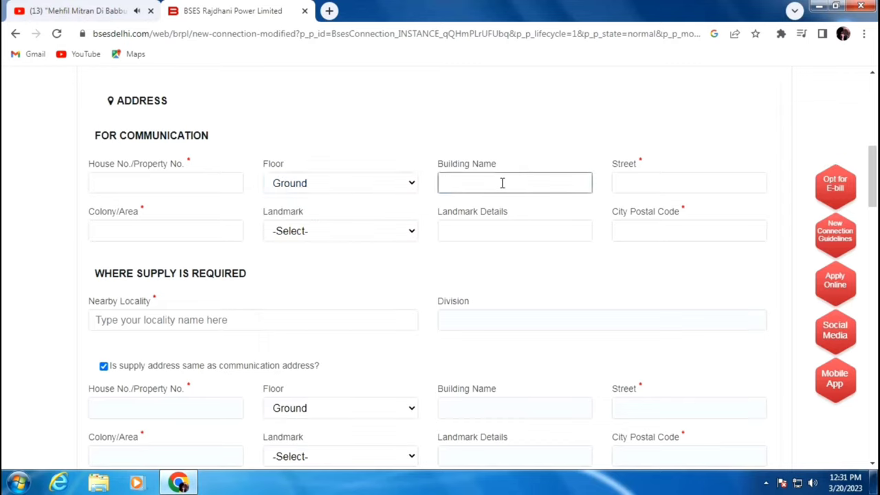
left_click(639, 180)
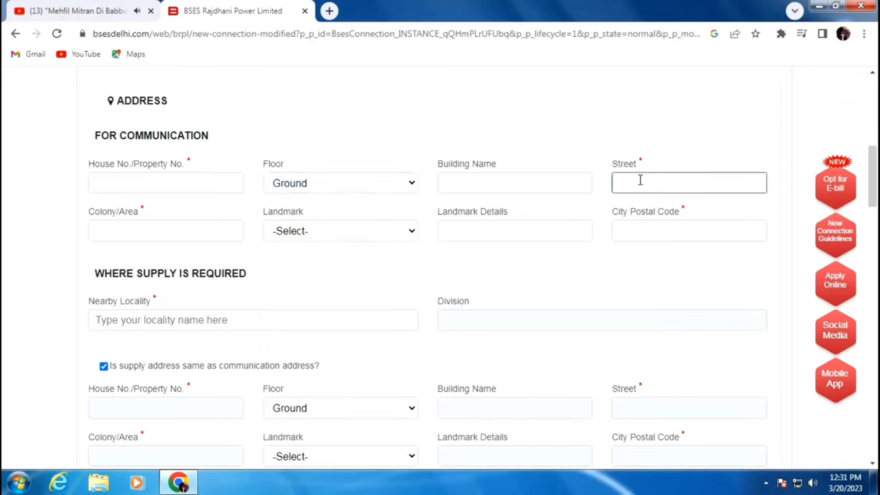
left_click(120, 228)
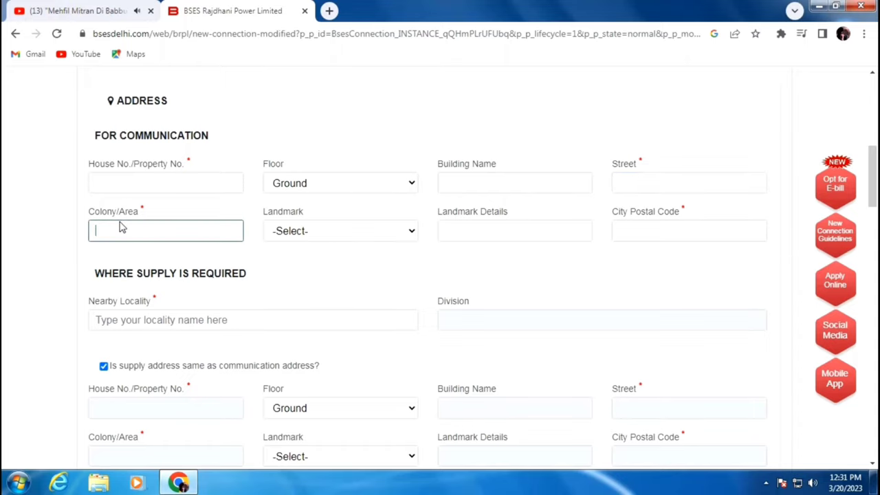
left_click(304, 254)
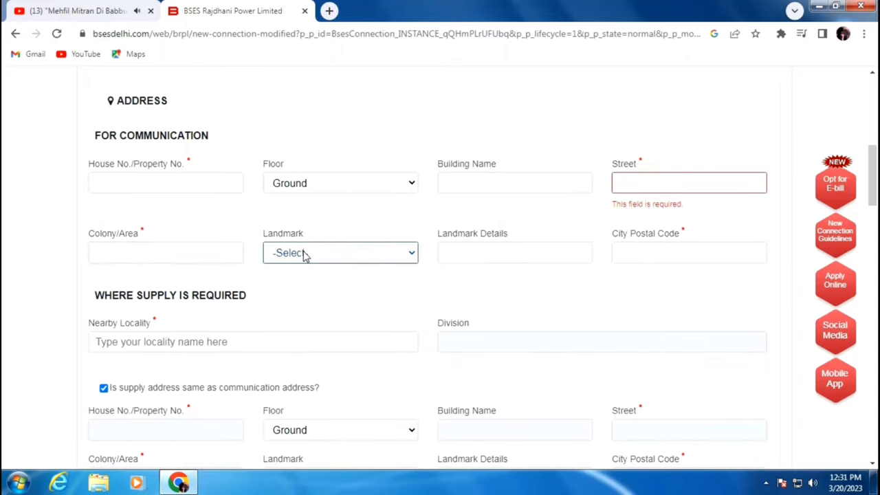
left_click(305, 253)
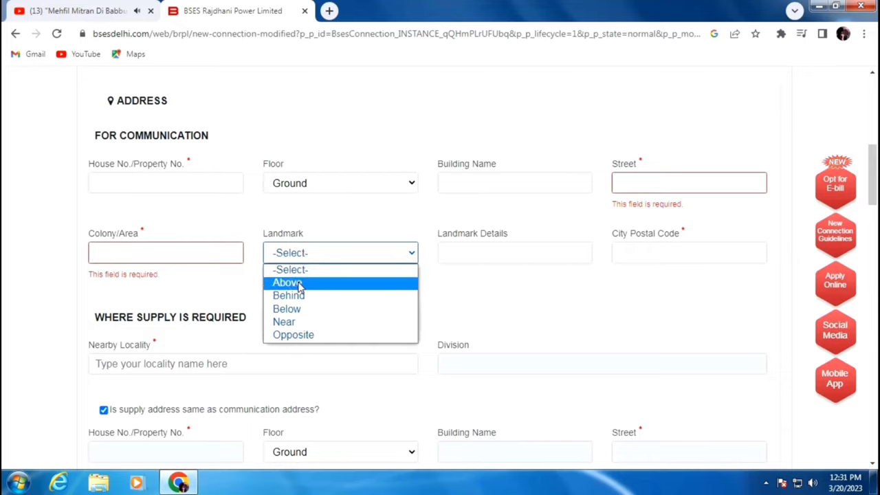
left_click(299, 335)
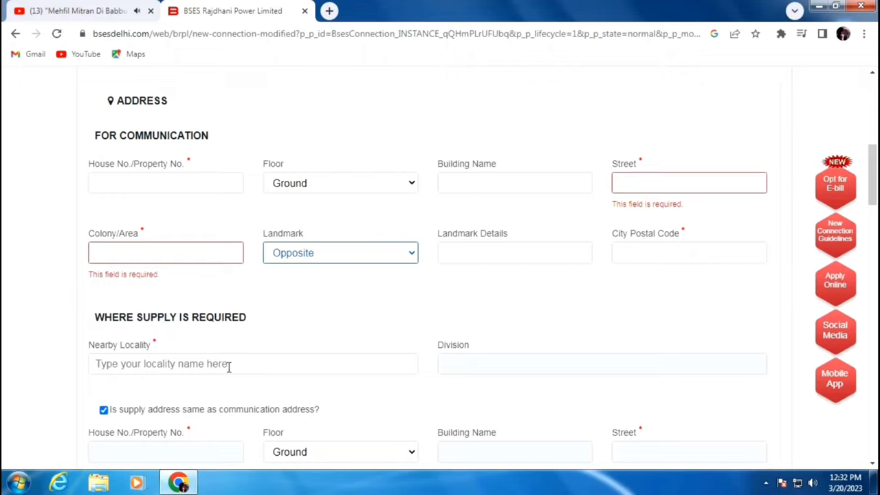
left_click_drag(100, 315, 269, 326)
left_click(249, 350)
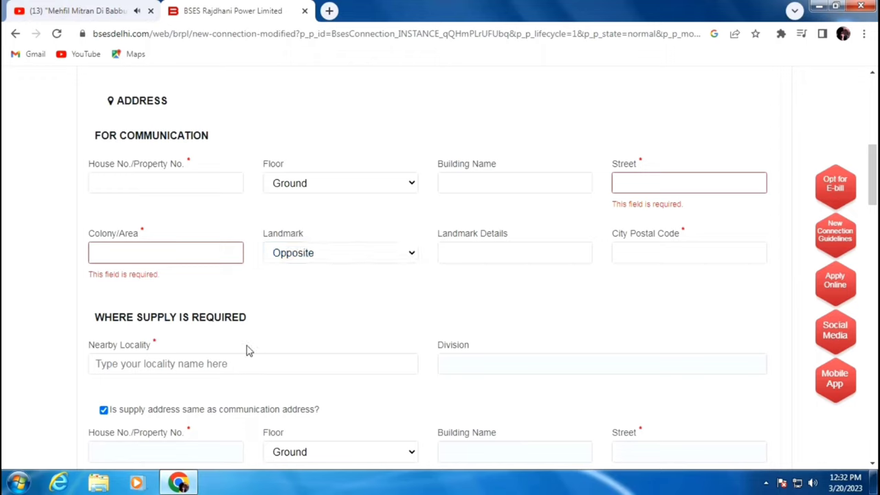
left_click(193, 182)
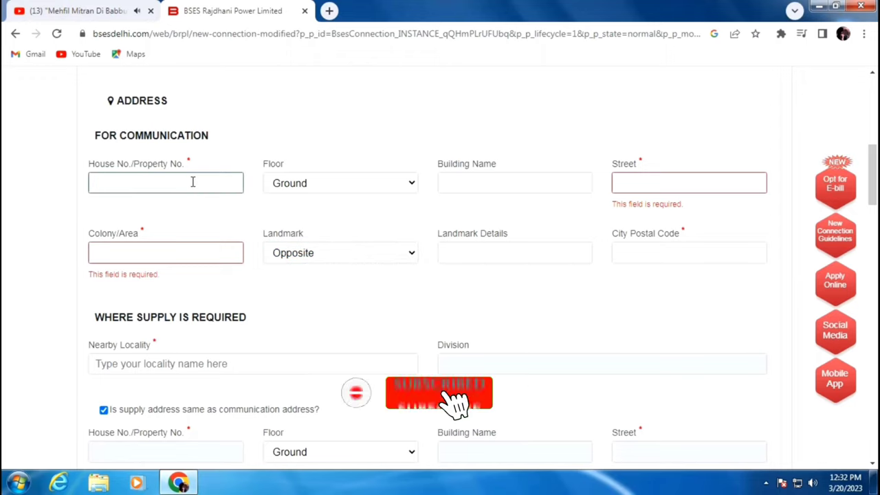
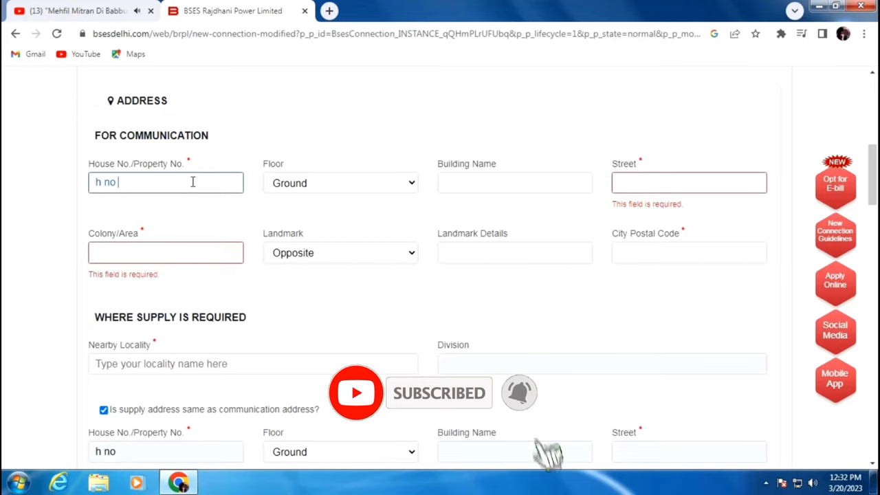
key("Tab")
key("Tab")
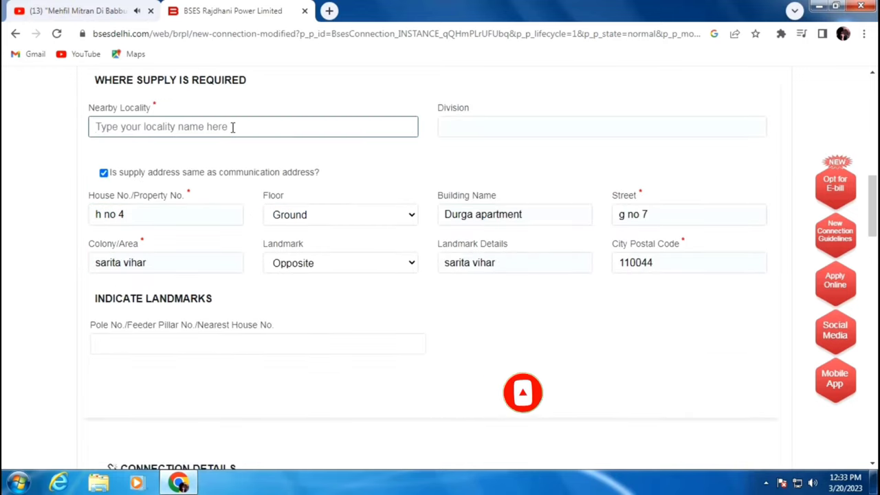
Search 'sarita vihar' and set Nearby Locality to POCKET F SARITA VIHAR
left_click(232, 127)
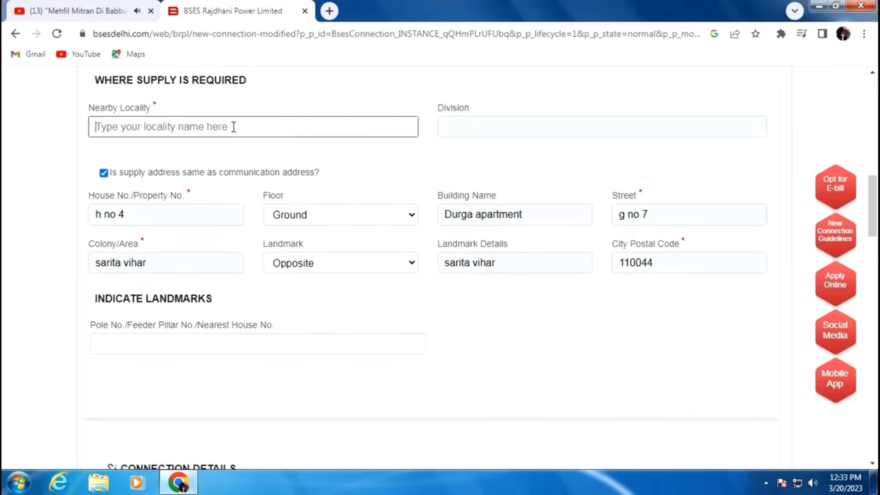
type("sarita vihar")
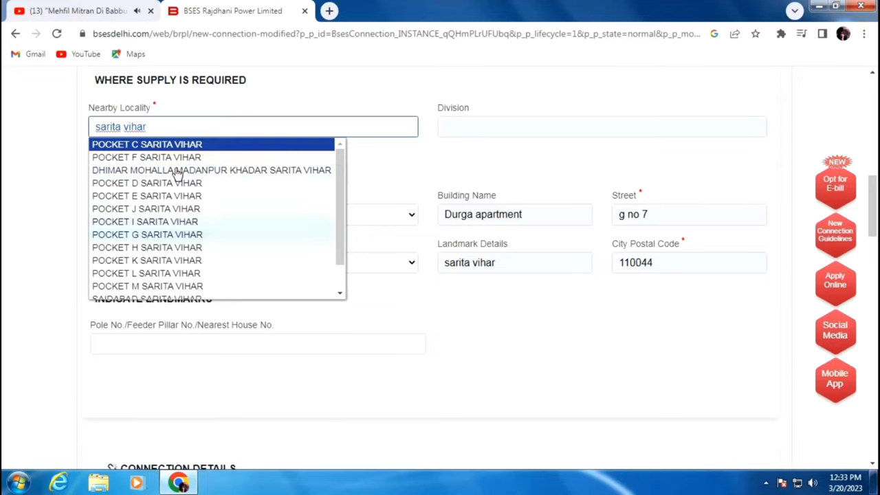
left_click(167, 157)
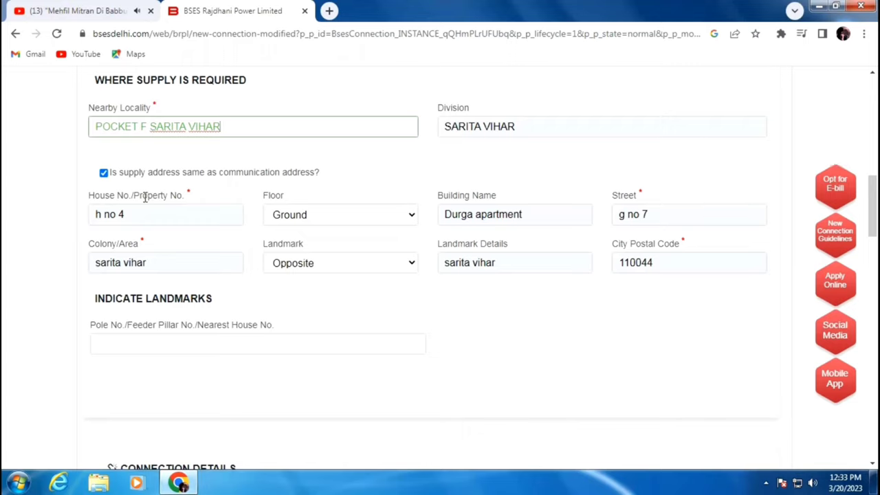
Keep the supply address the same as the communication address
left_click(104, 173)
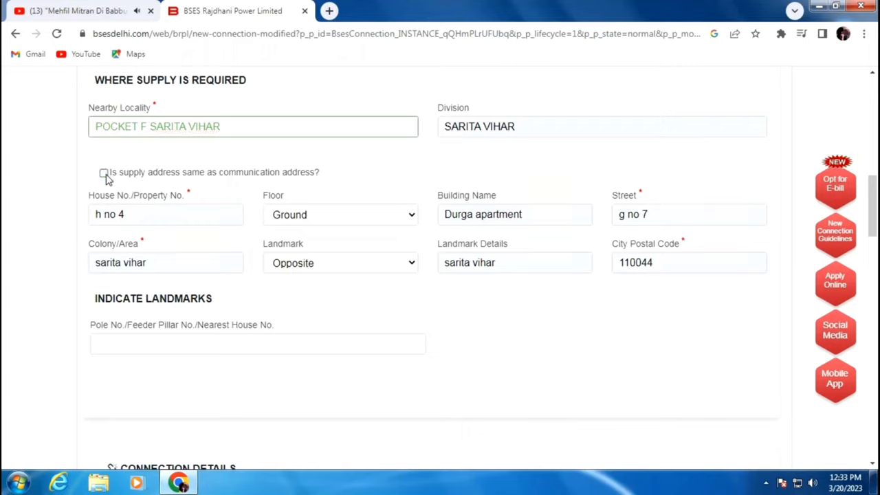
left_click(104, 173)
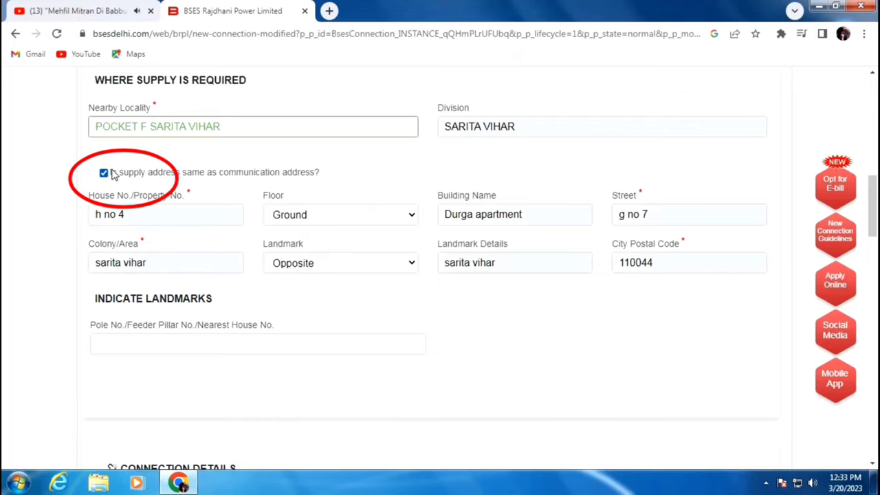
left_click(104, 173)
left_click(142, 214)
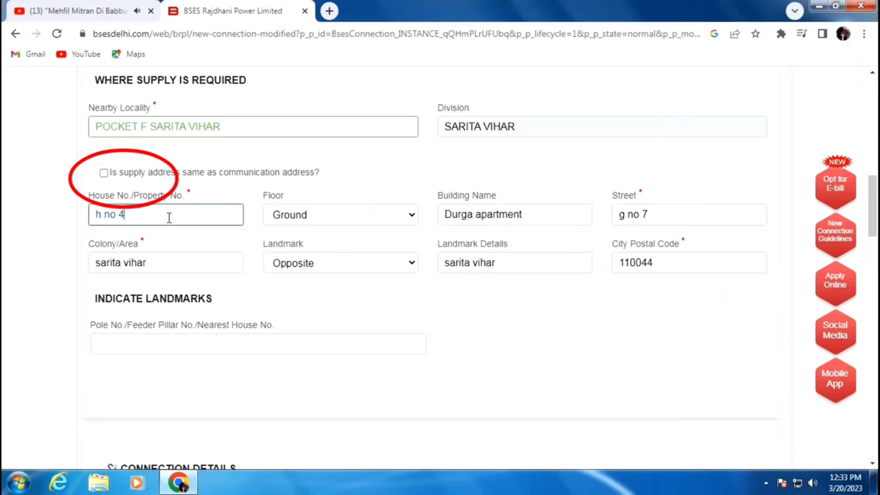
left_click(104, 173)
scroll(118, 231, "down", 1)
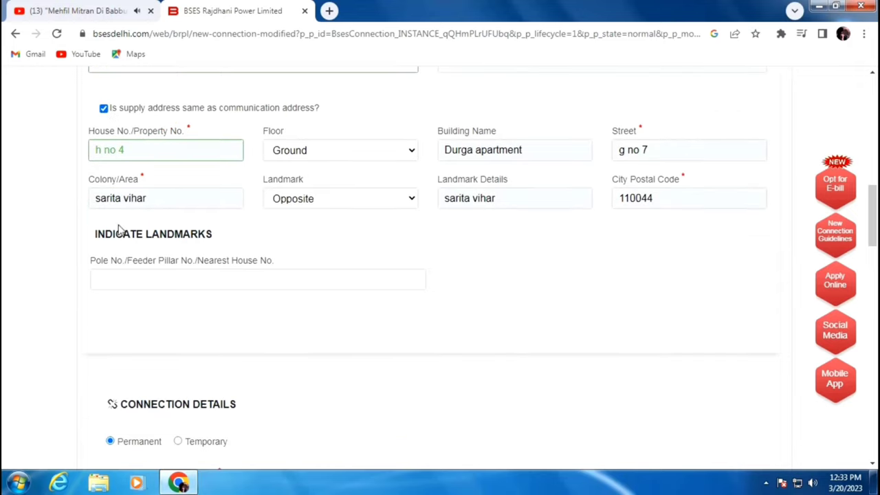
left_click(184, 276)
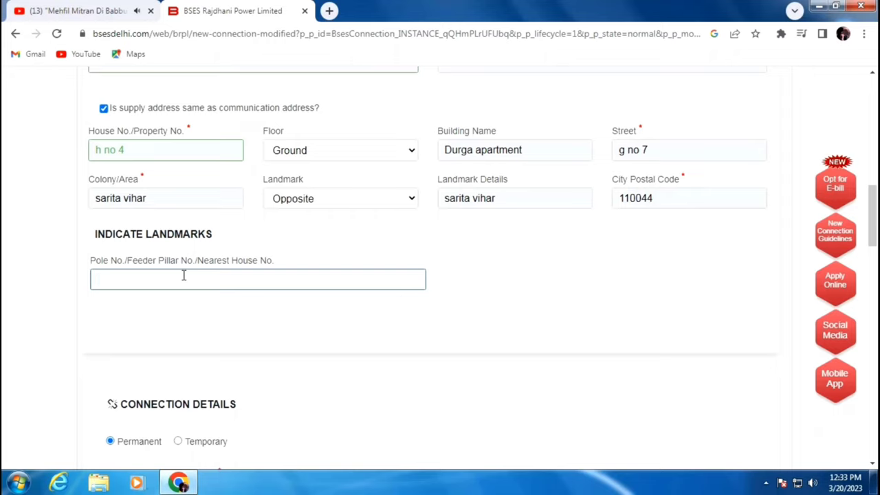
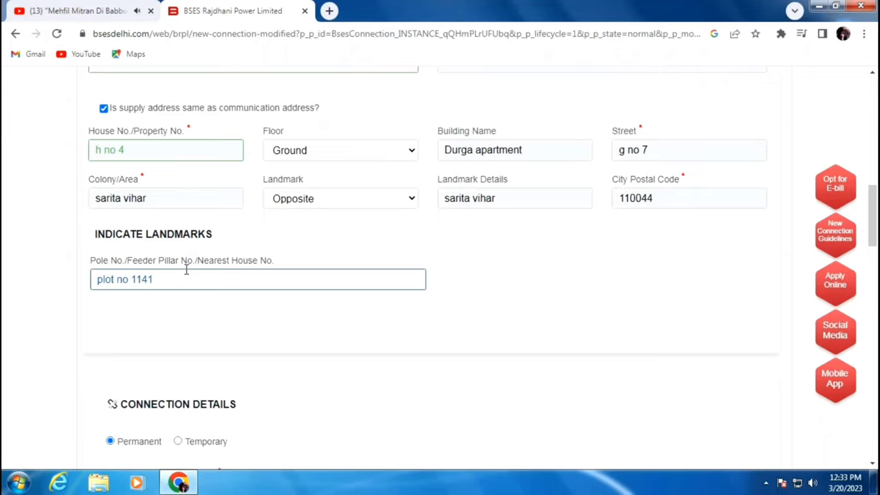
scroll(186, 270, "down", 4)
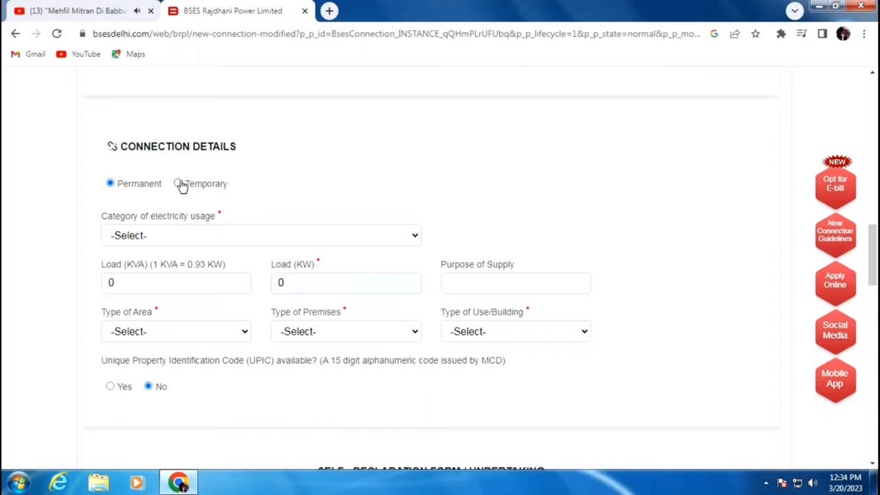
After trying Temporary and its date calendars, keep Permanent and list the usage categories
left_click(178, 184)
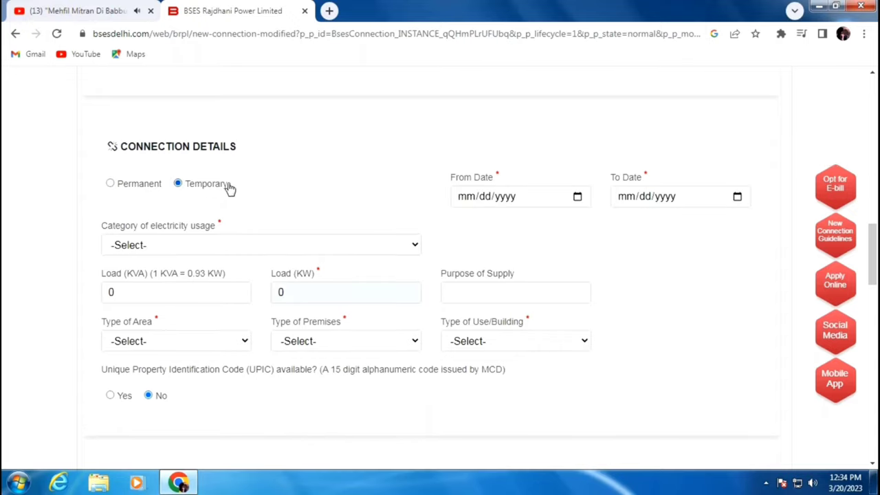
left_click(565, 199)
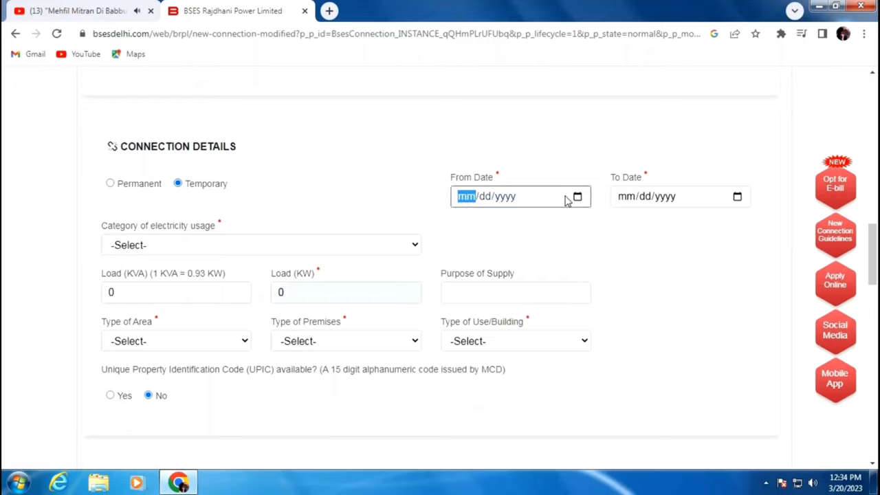
left_click(578, 197)
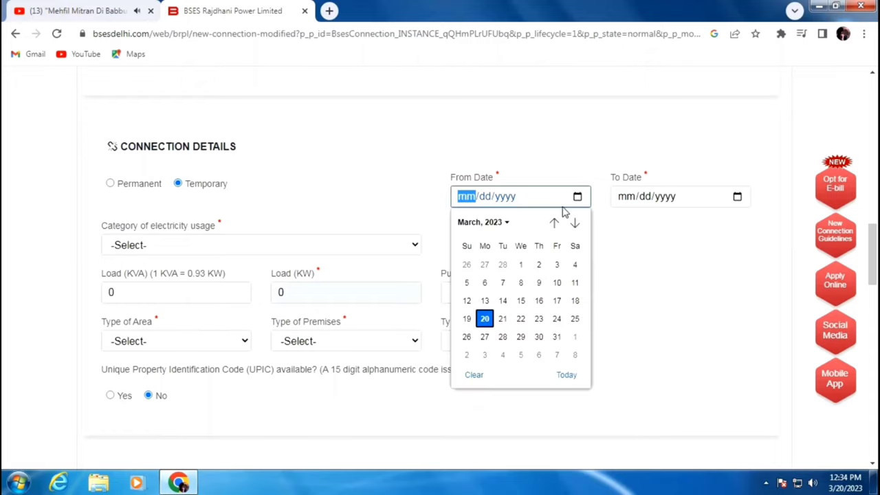
left_click(717, 199)
left_click(736, 196)
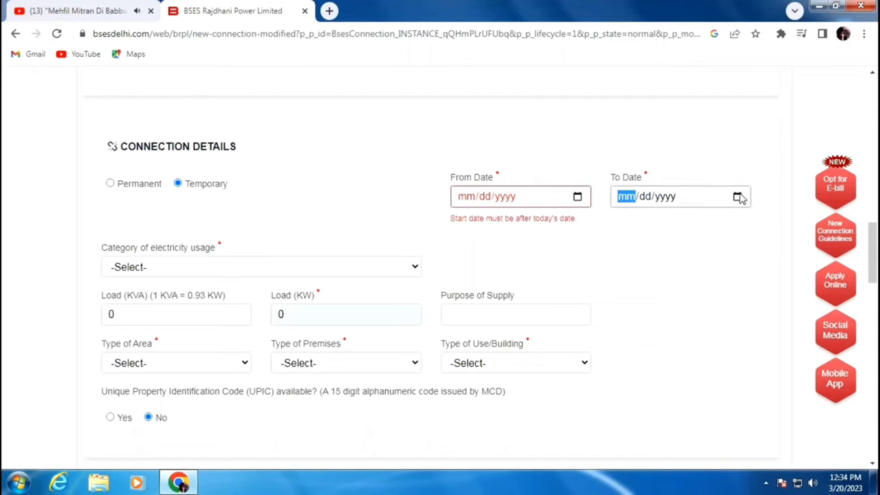
left_click(588, 240)
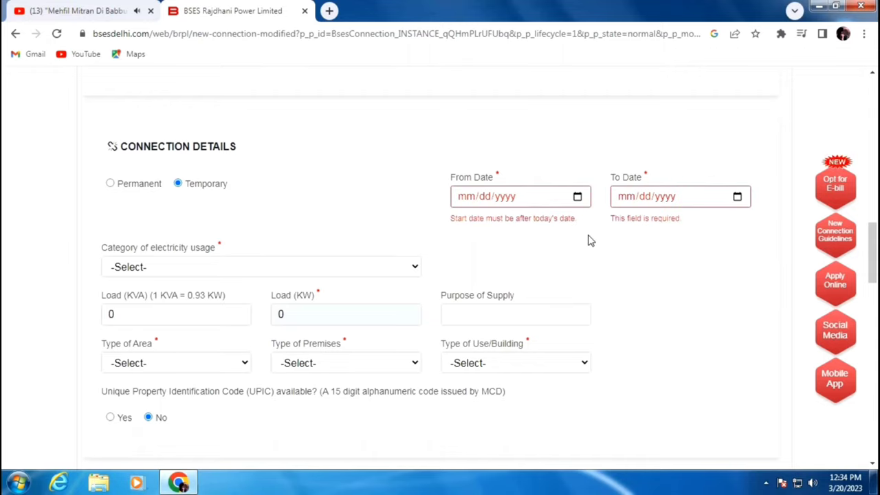
left_click(112, 185)
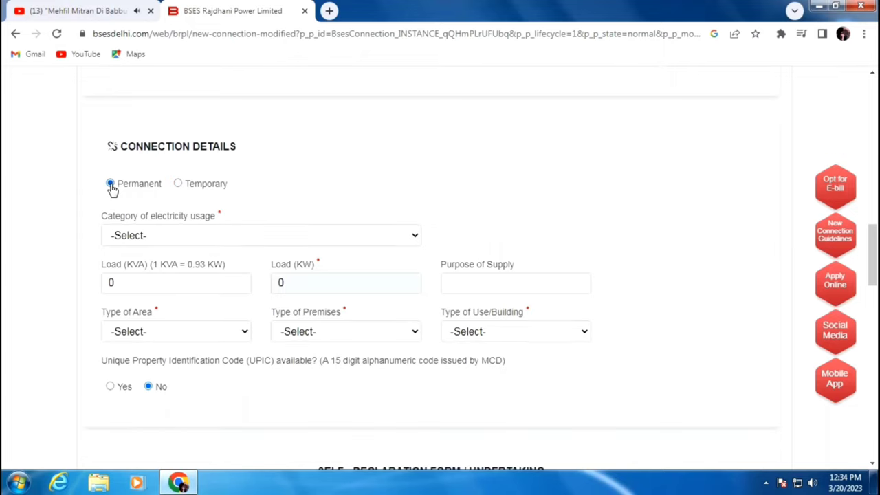
left_click(136, 236)
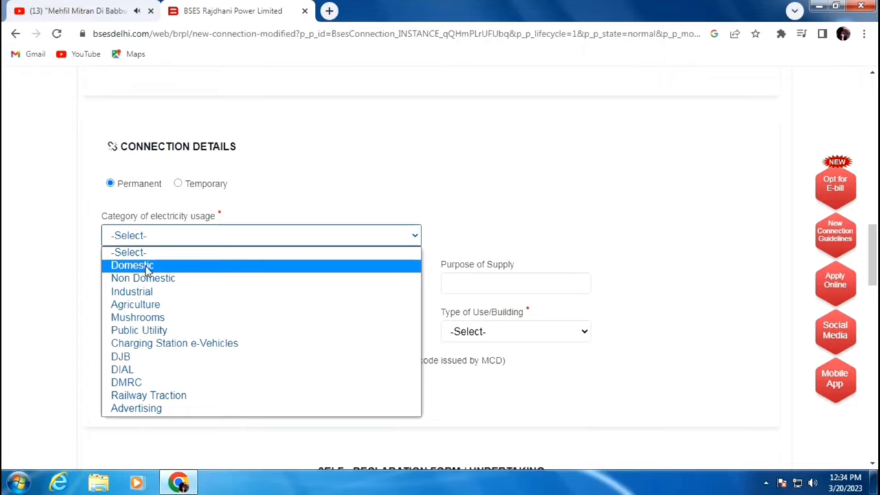
Set Category to Domestic and Load (KW) to 1, then start typing 'Domestic' as Purpose of Supply
left_click(164, 267)
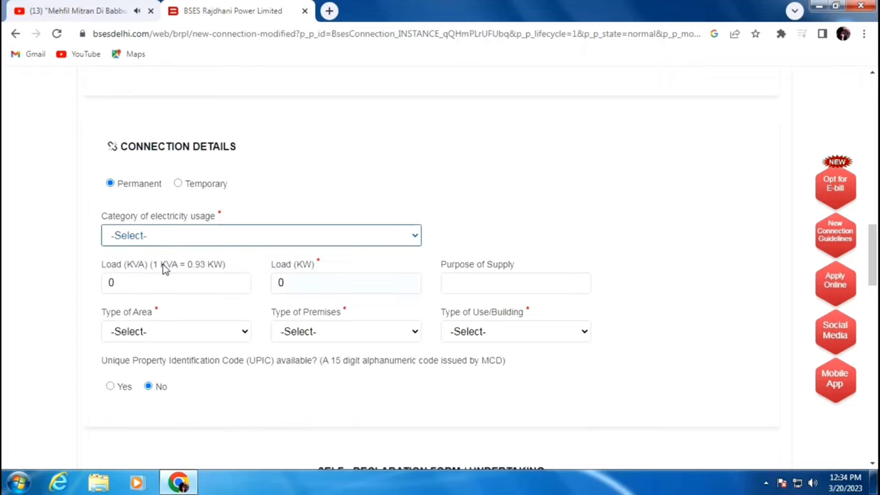
left_click(137, 278)
key("BackSpace")
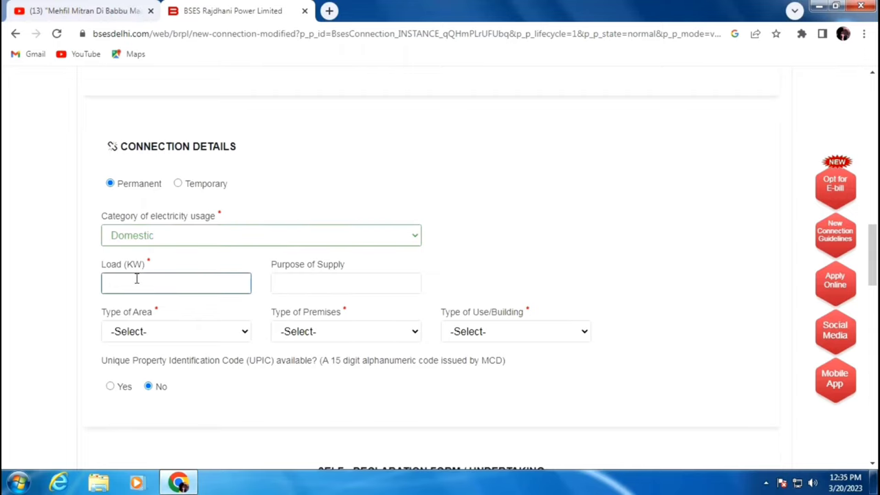
type("1")
left_click(332, 286)
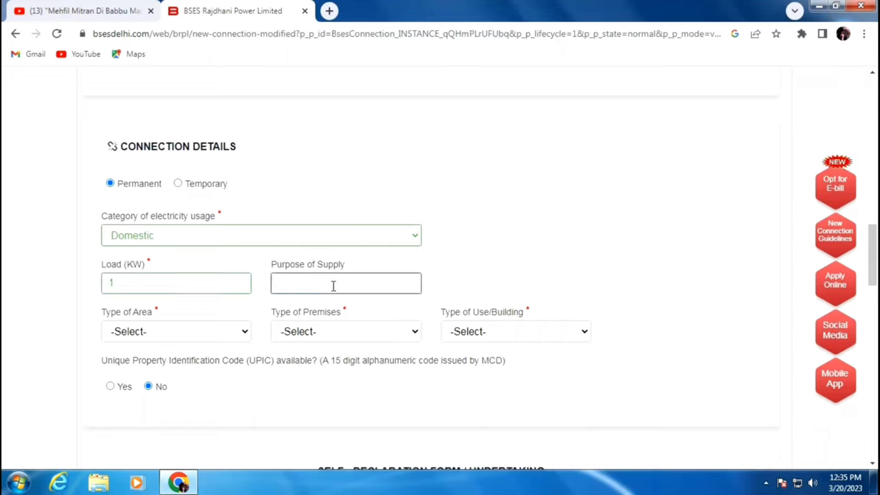
type("Domest")
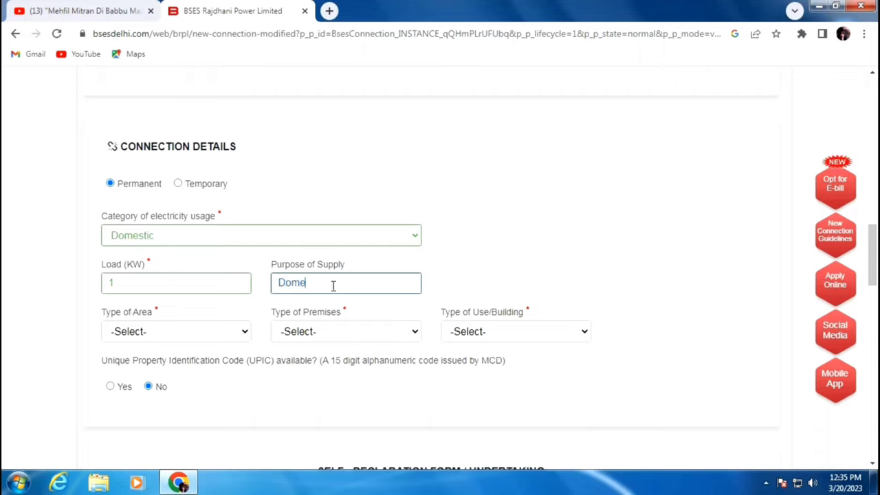